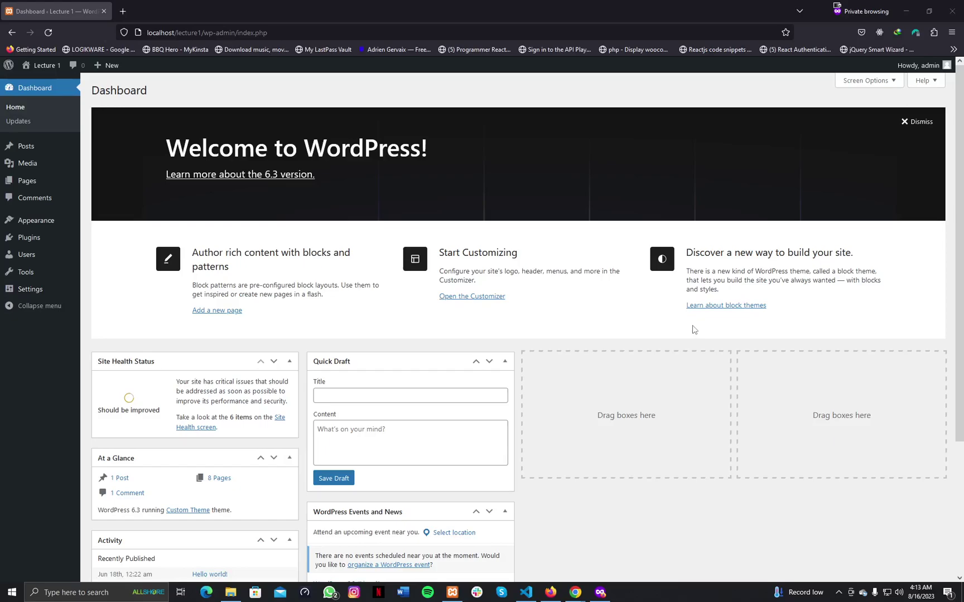
- Open the GymFit front page in a new tab and scroll through it
click(44, 81)
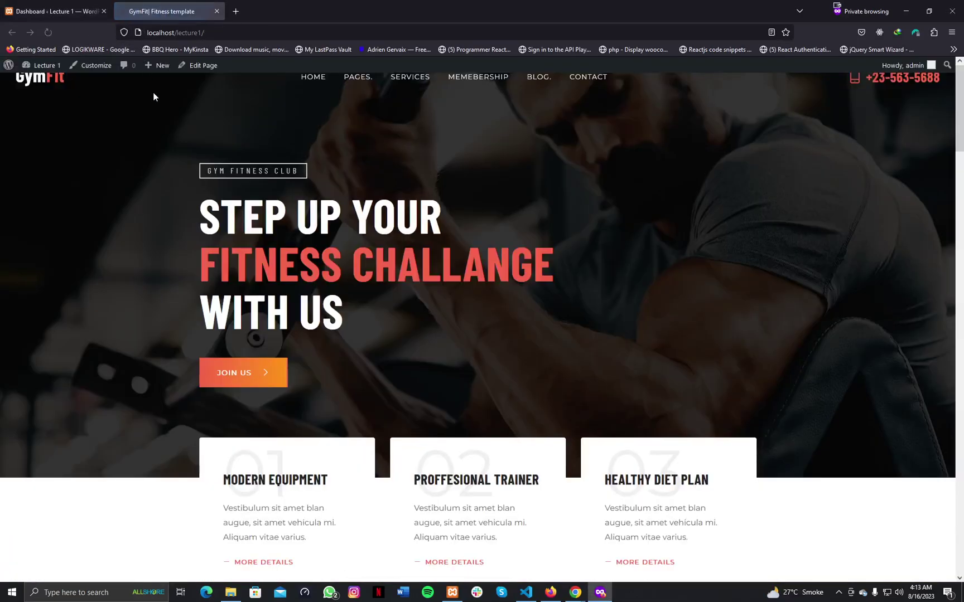
scroll(502, 251, down, 3)
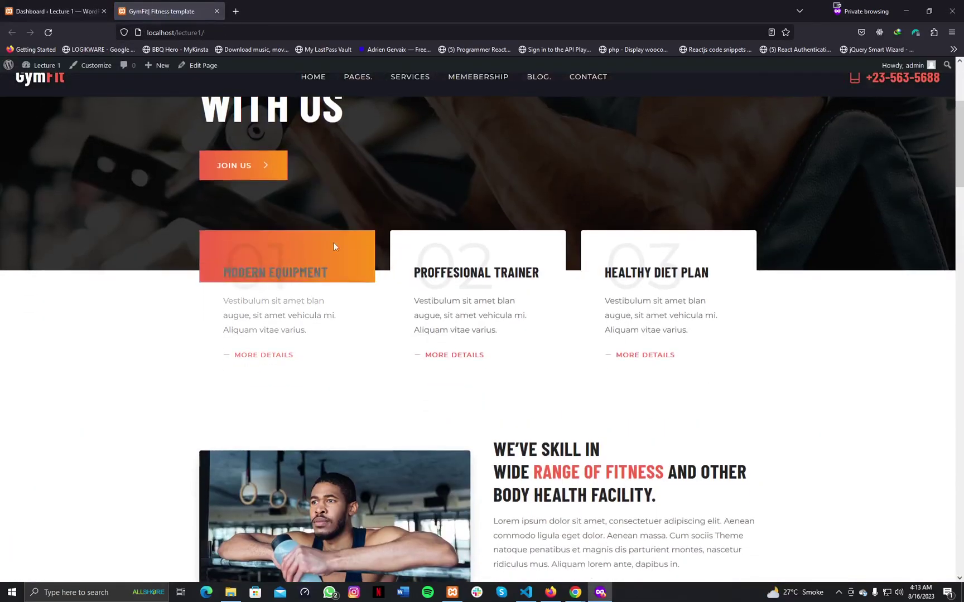
scroll(572, 329, down, 9)
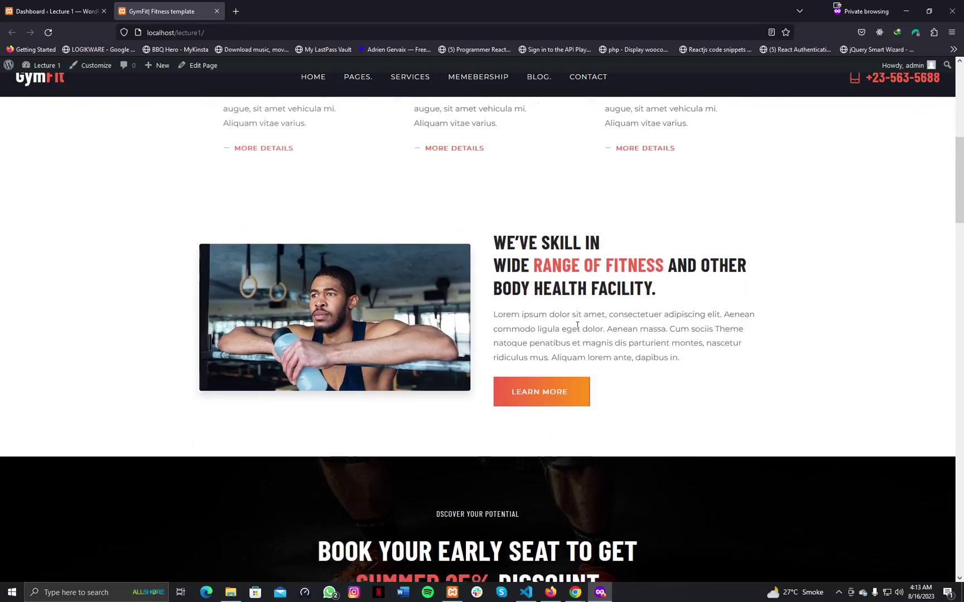
scroll(577, 329, down, 15)
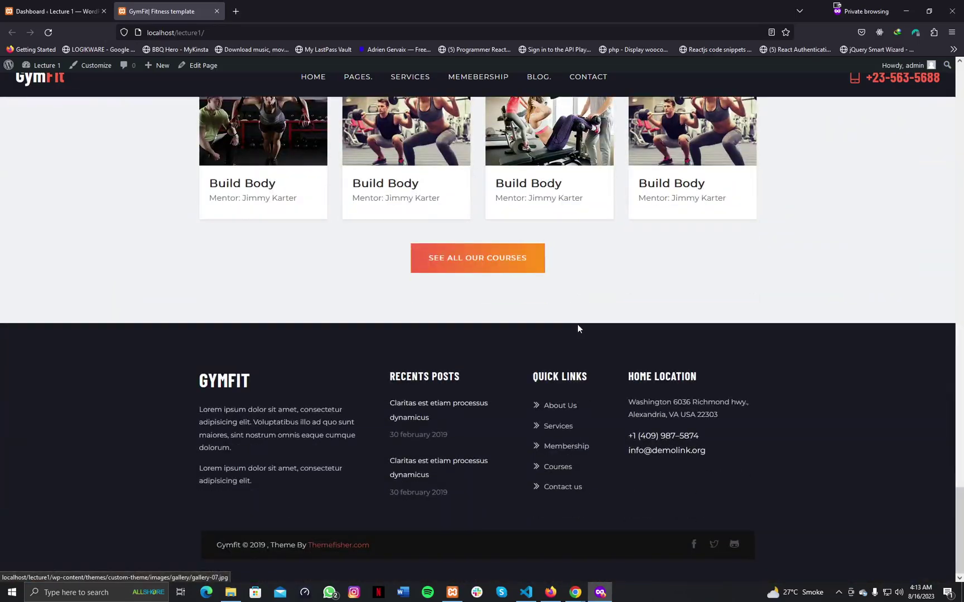
scroll(578, 328, up, 20)
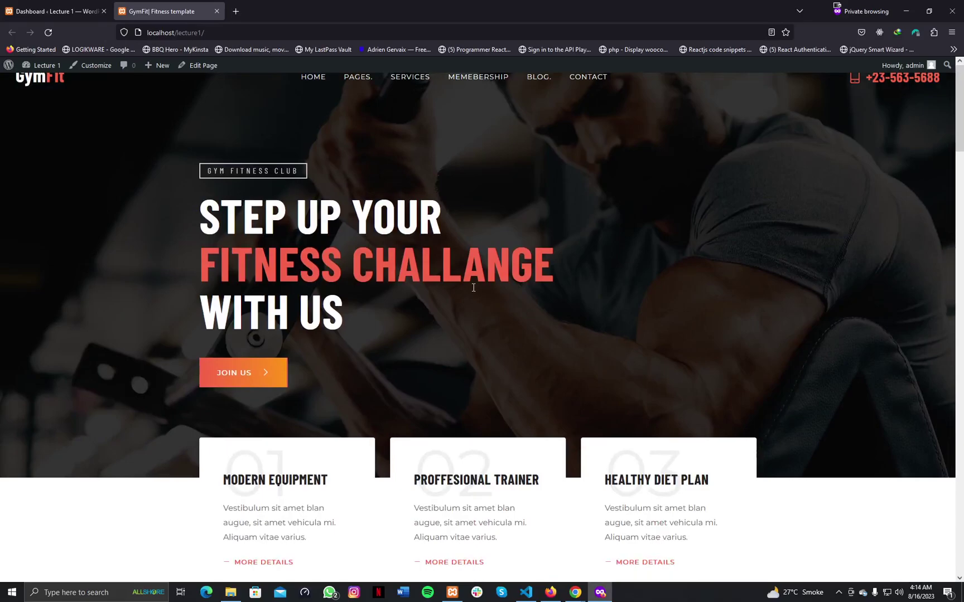
- Compare tabs and highlight the STEP UP YOUR hero heading on the homepage
click(85, 12)
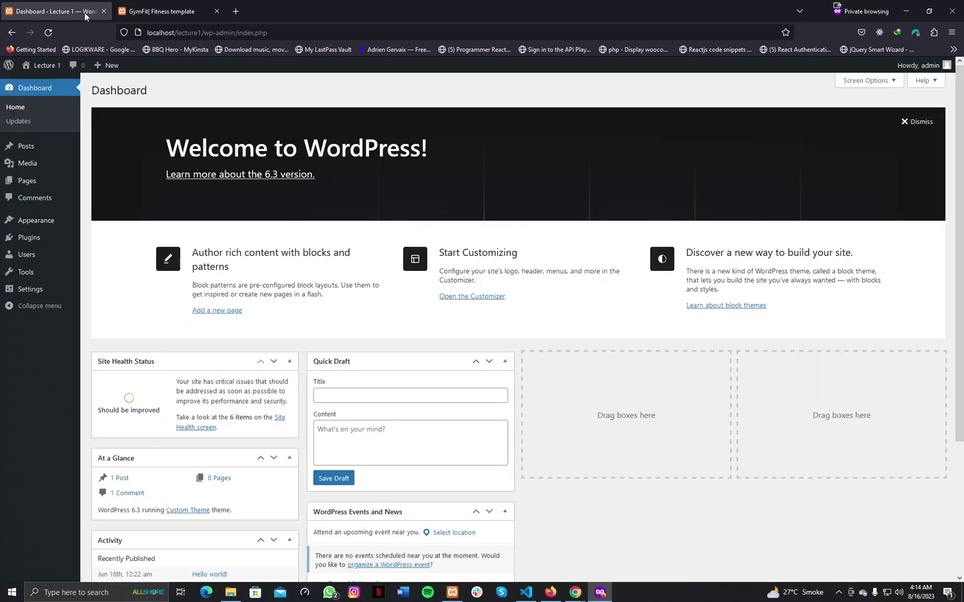
click(143, 12)
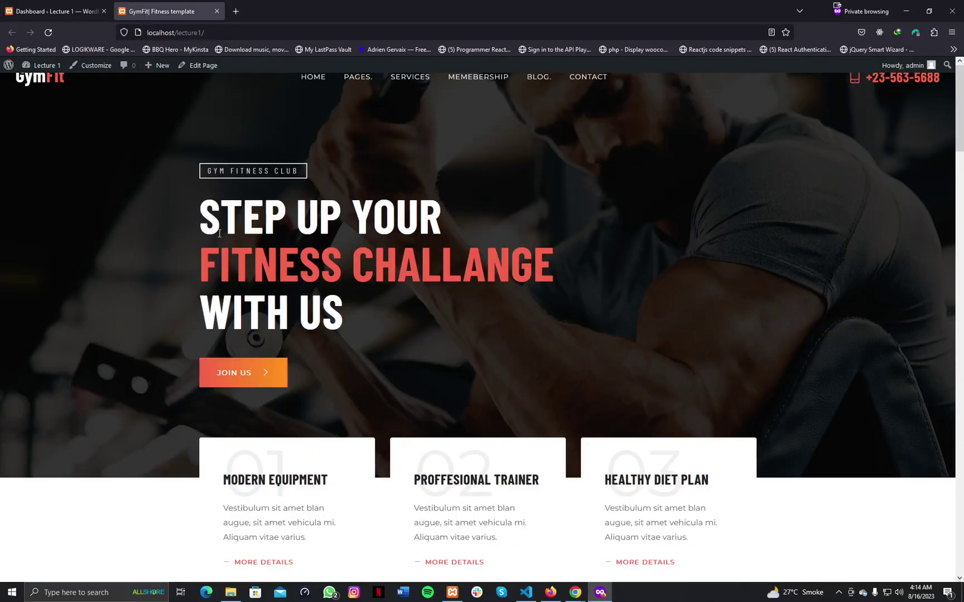
drag(206, 222, 438, 217)
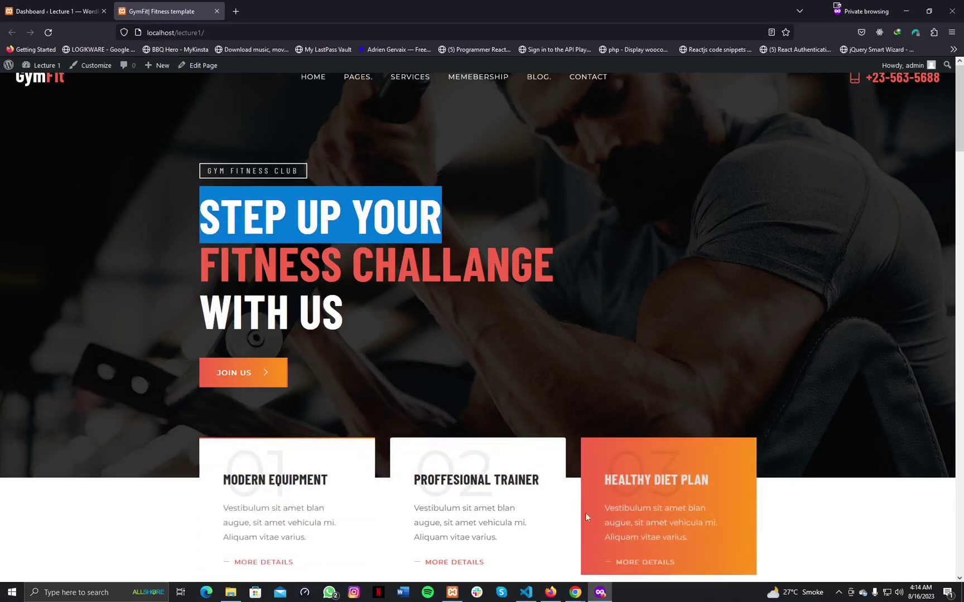
scroll(641, 418, down, 6)
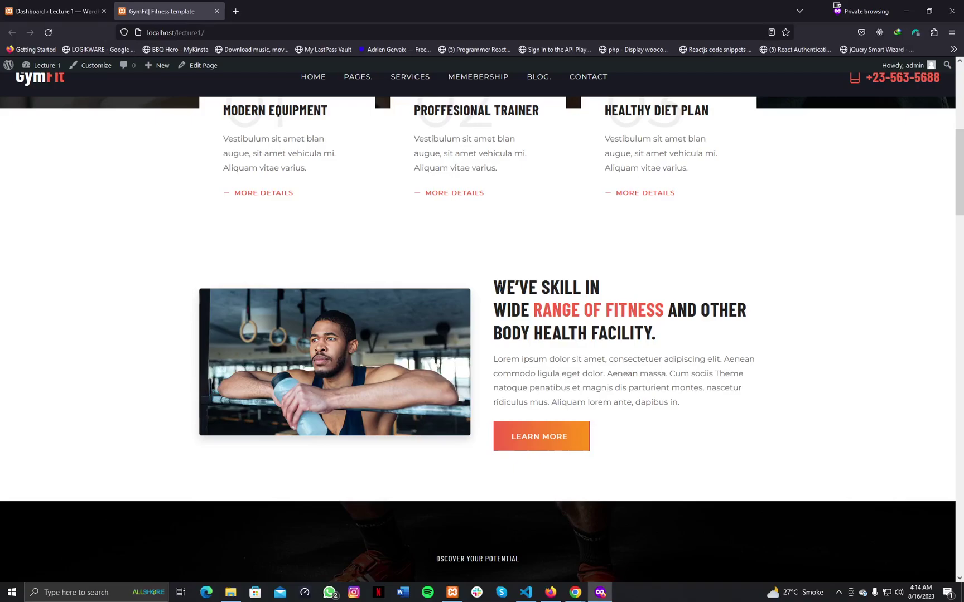
- Show All Pages in the admin, listing About, Courses, Home — Front Page and Trainer
click(58, 4)
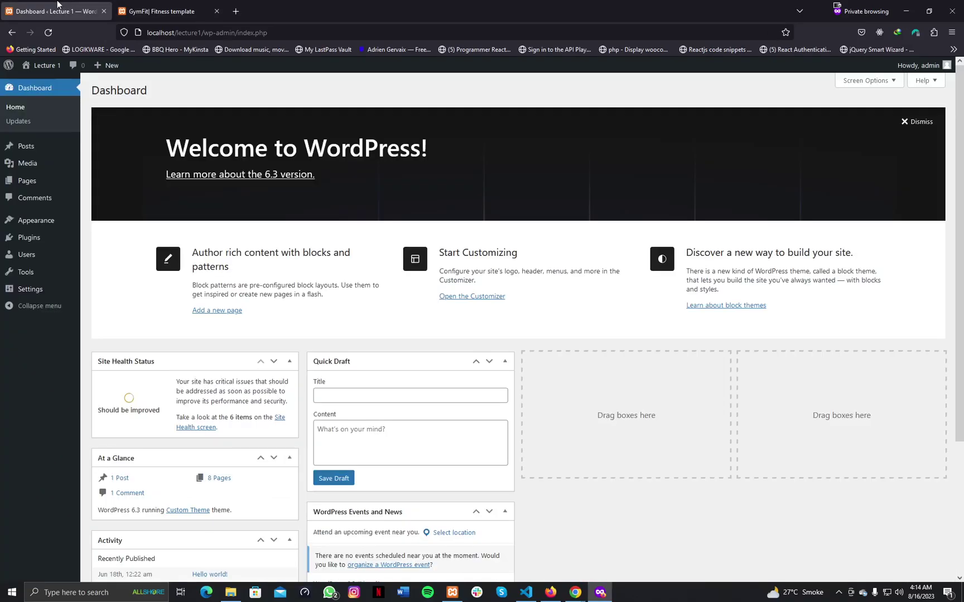
click(162, 11)
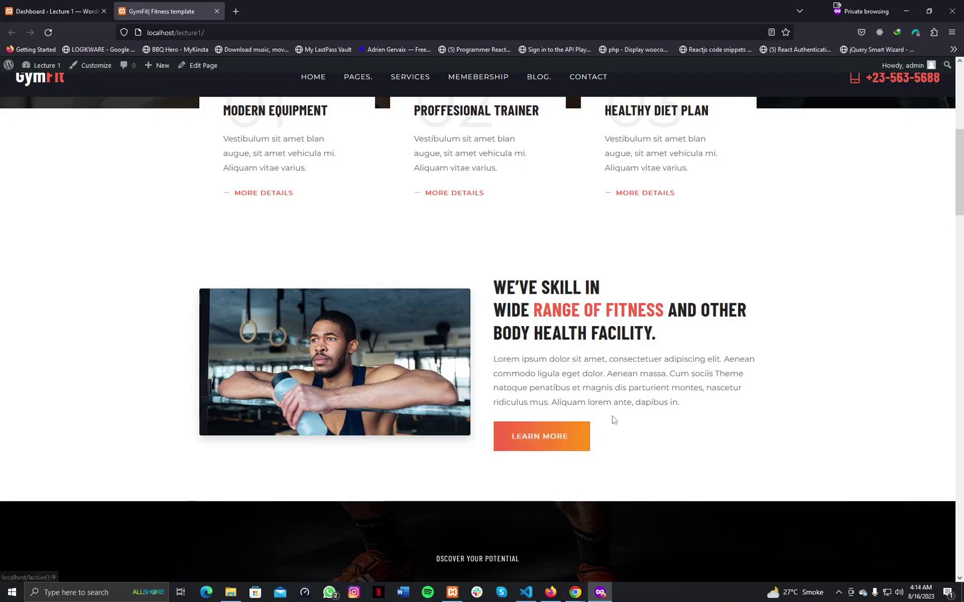
click(95, 5)
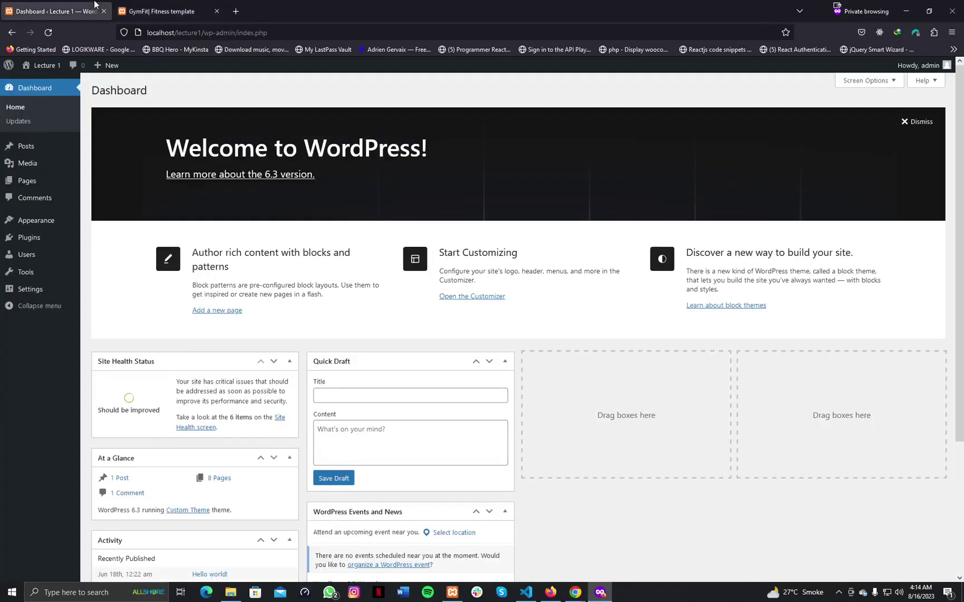
click(31, 188)
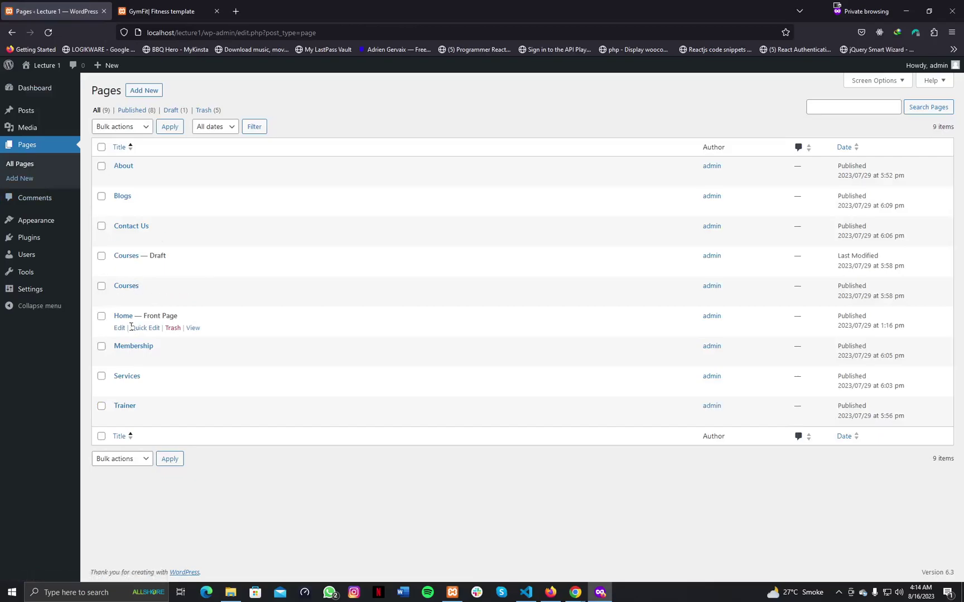
- Edit Home — Front Page and compare its empty content with the live homepage
click(120, 329)
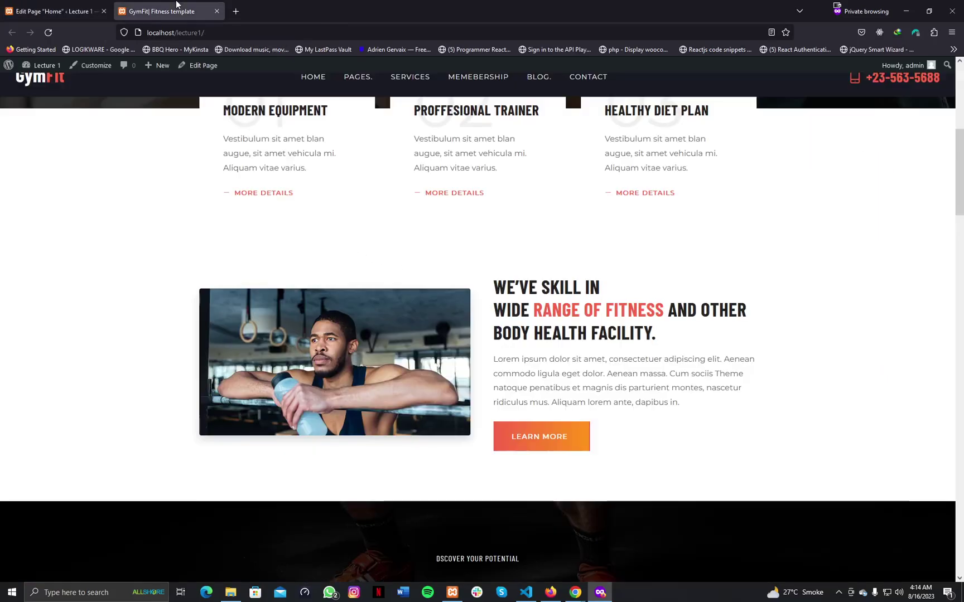
click(183, 12)
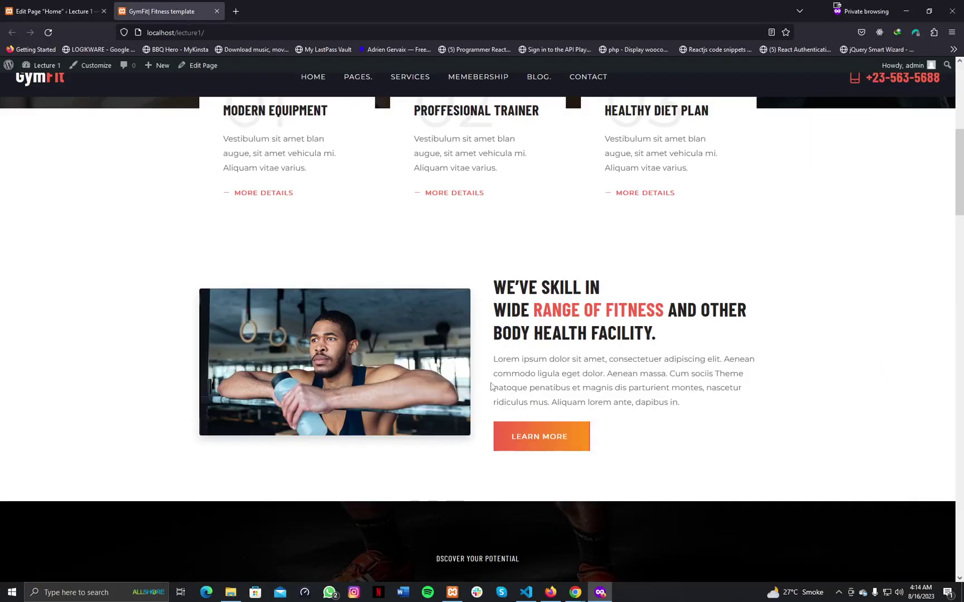
key(F5)
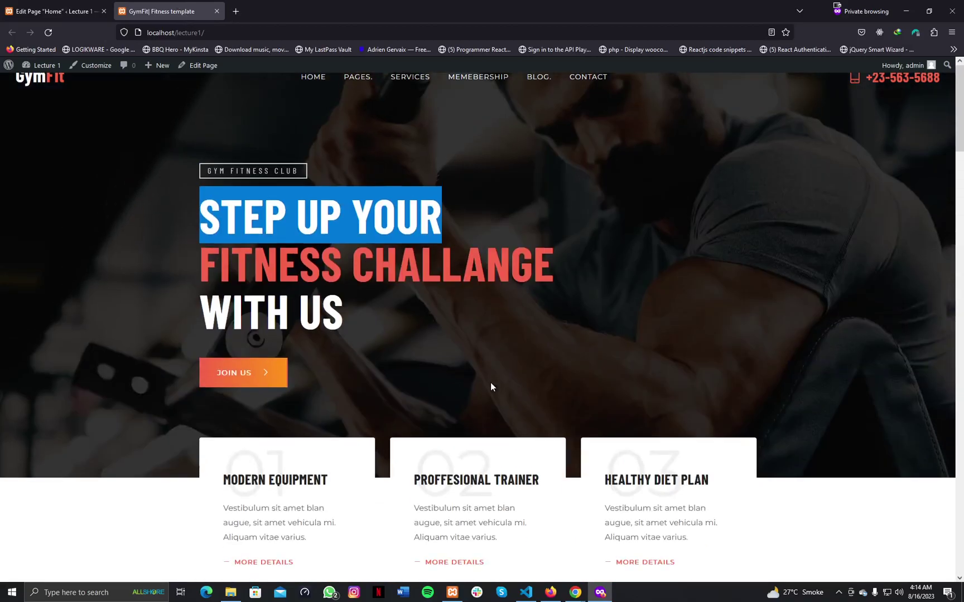
click(52, 6)
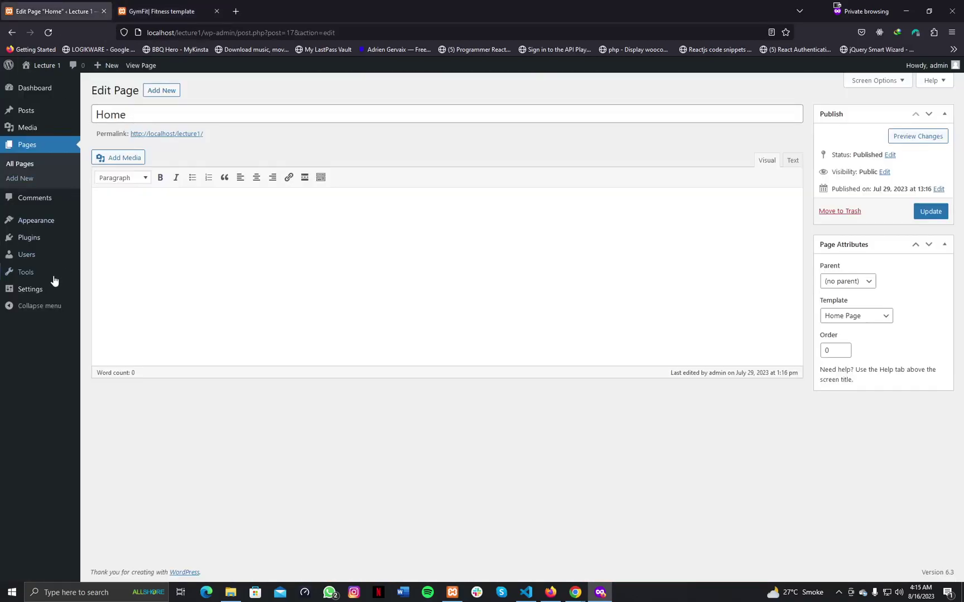
- Search the Add Plugins screen for 'acf'
mouse_move(40, 241)
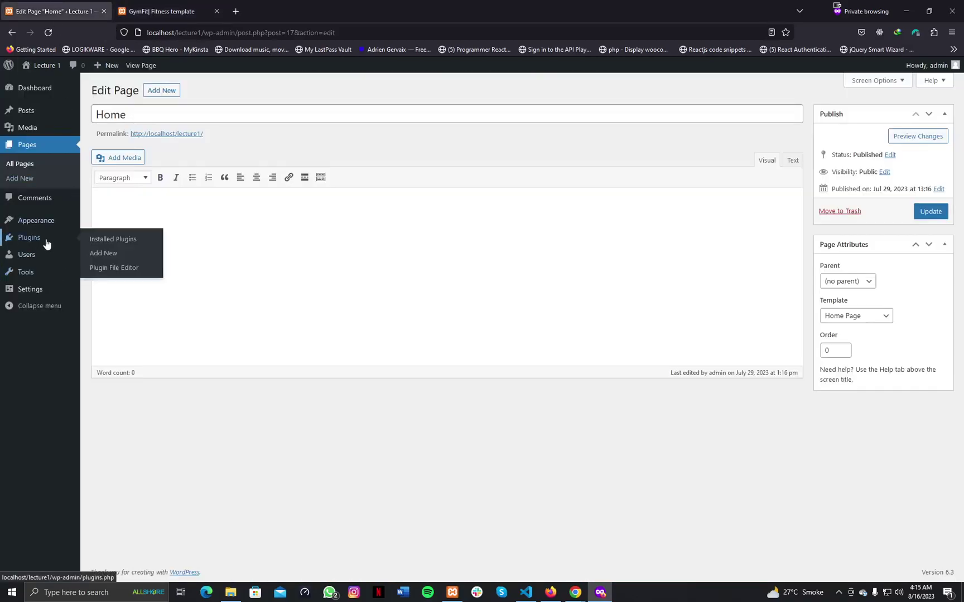
click(103, 255)
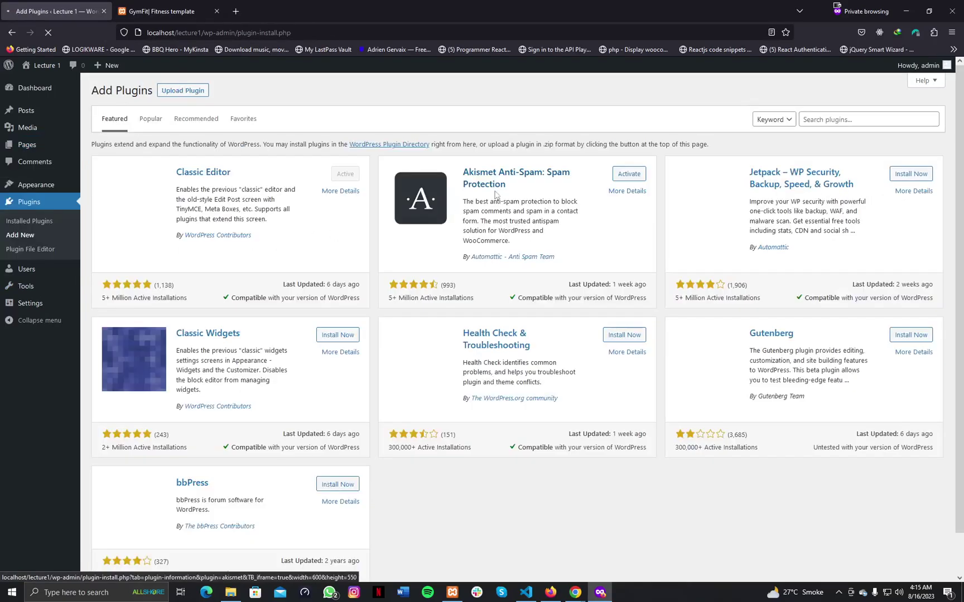
click(896, 124)
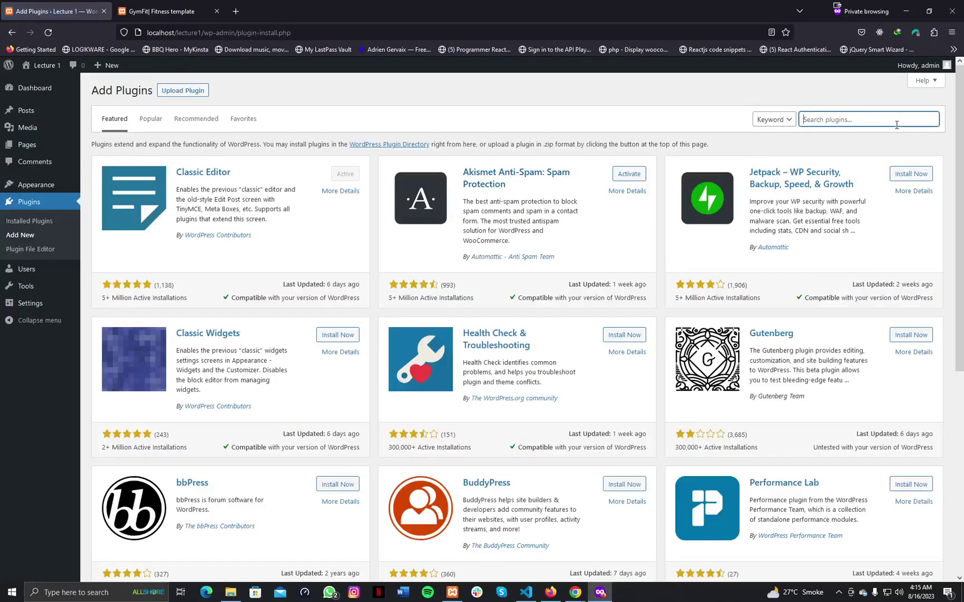
text(acf)
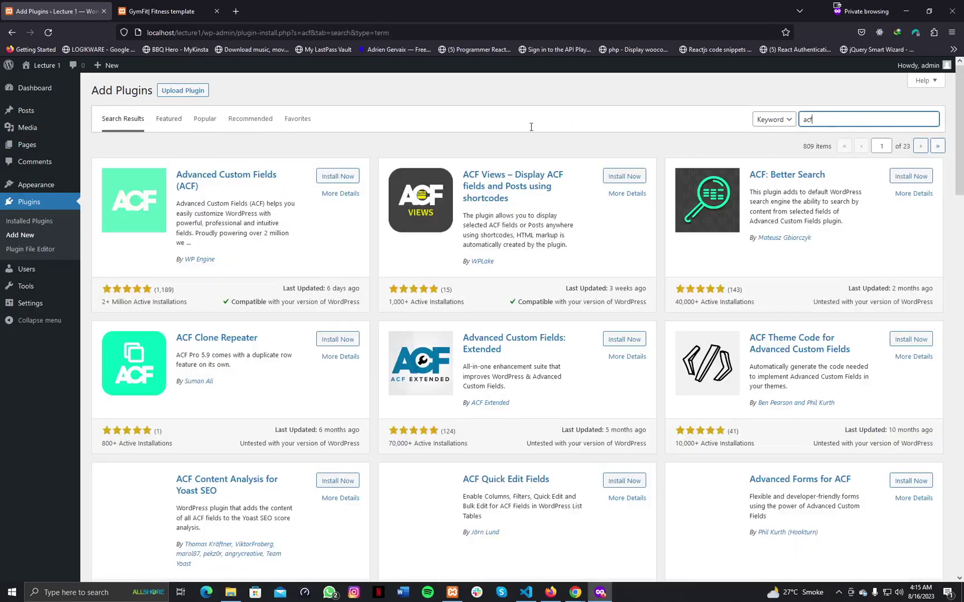
- Try installing Advanced Custom Fields from the results and its details window
click(330, 180)
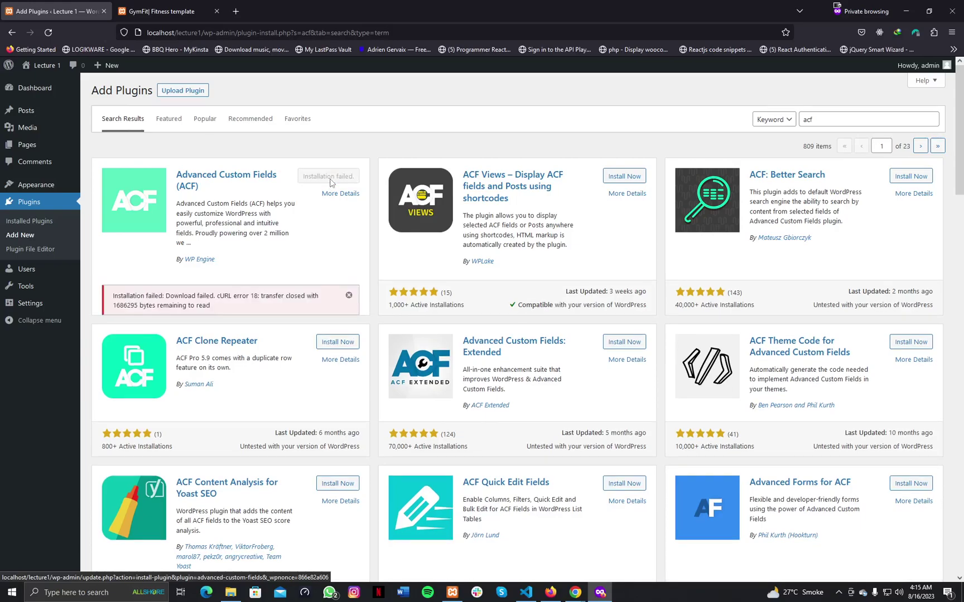
scroll(286, 300, down, 1)
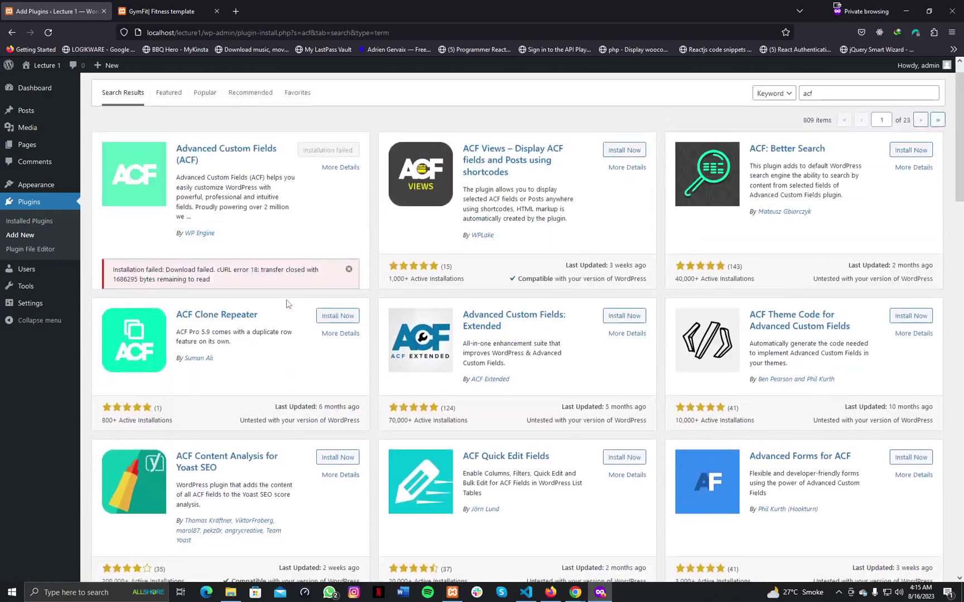
scroll(283, 295, up, 1)
click(331, 193)
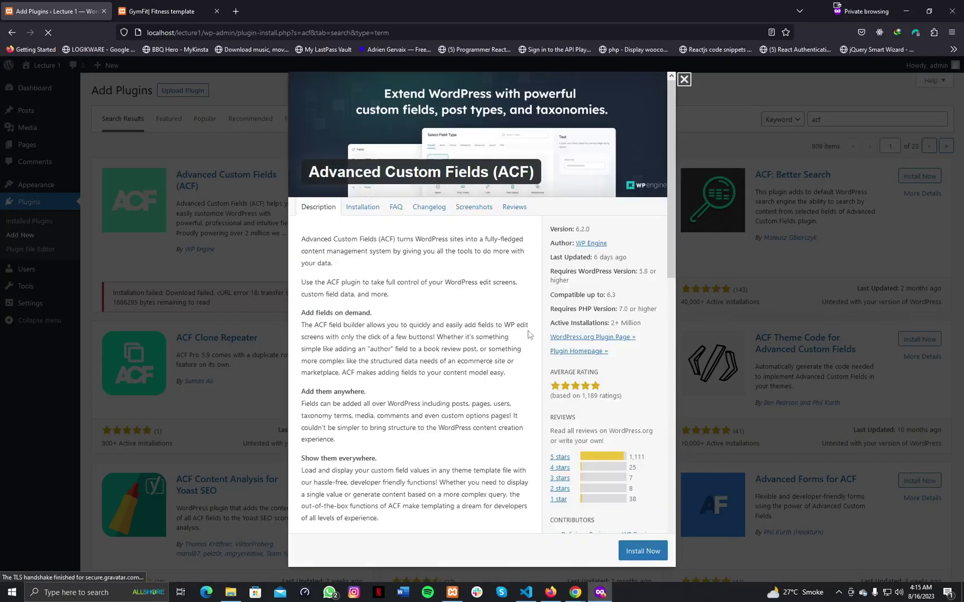
click(643, 551)
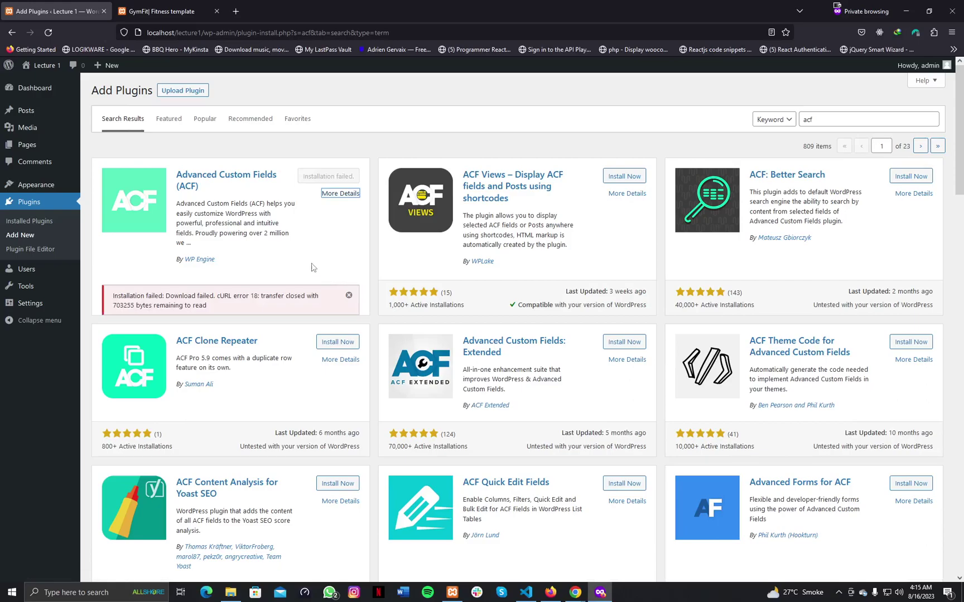
- Reload the results, finish installing Advanced Custom Fields, and activate it
click(27, 237)
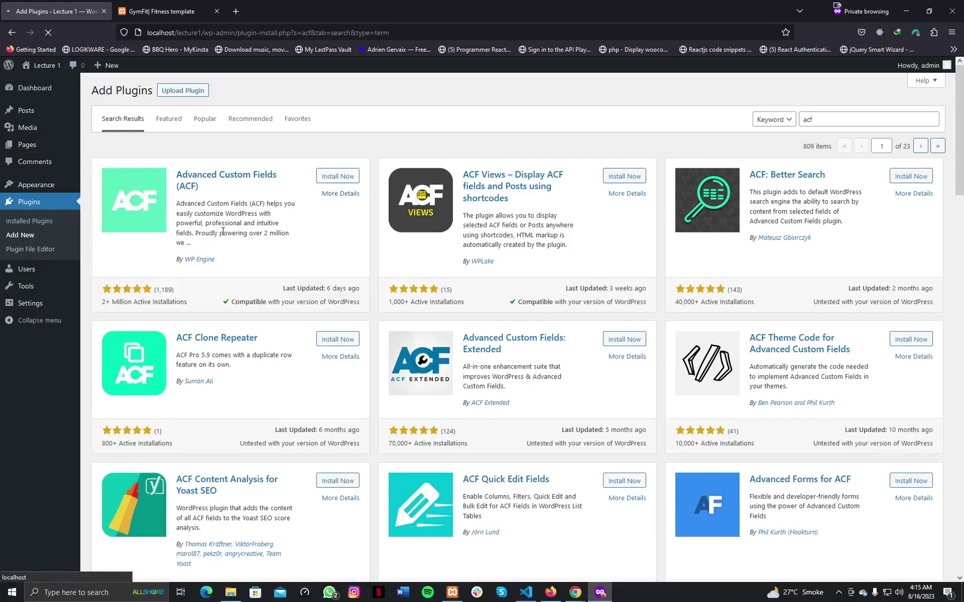
click(337, 177)
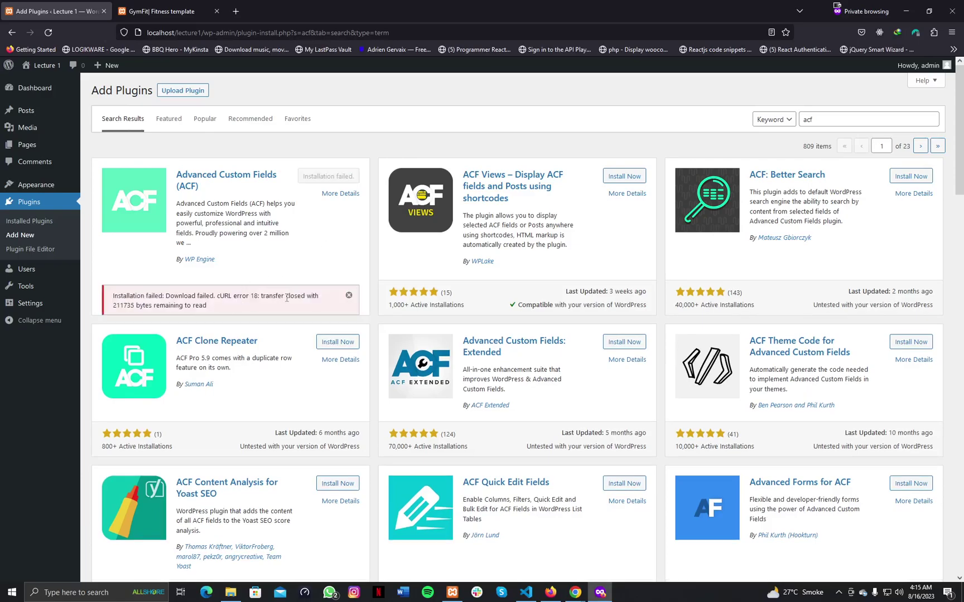
scroll(287, 298, down, 1)
scroll(287, 298, up, 1)
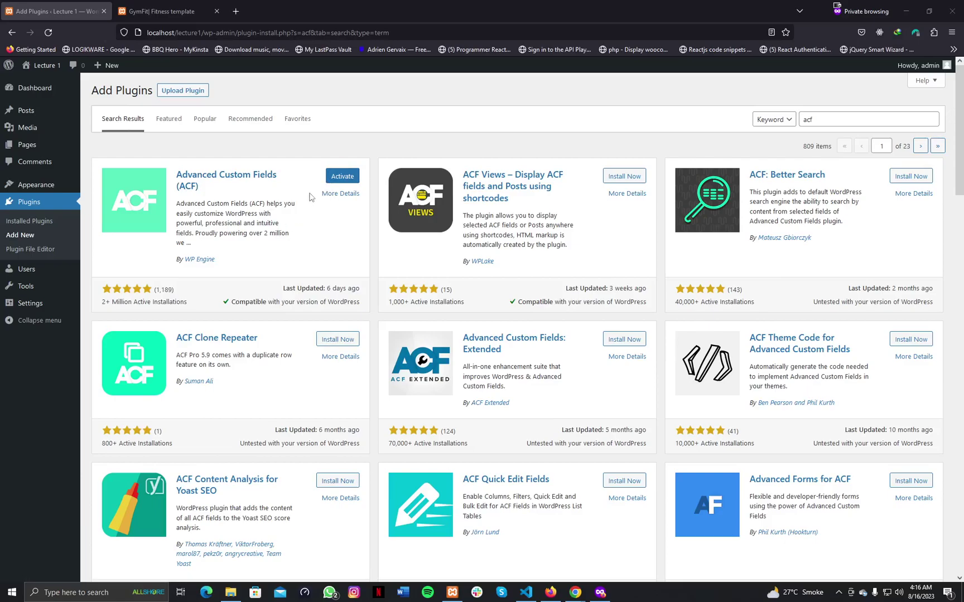
click(337, 177)
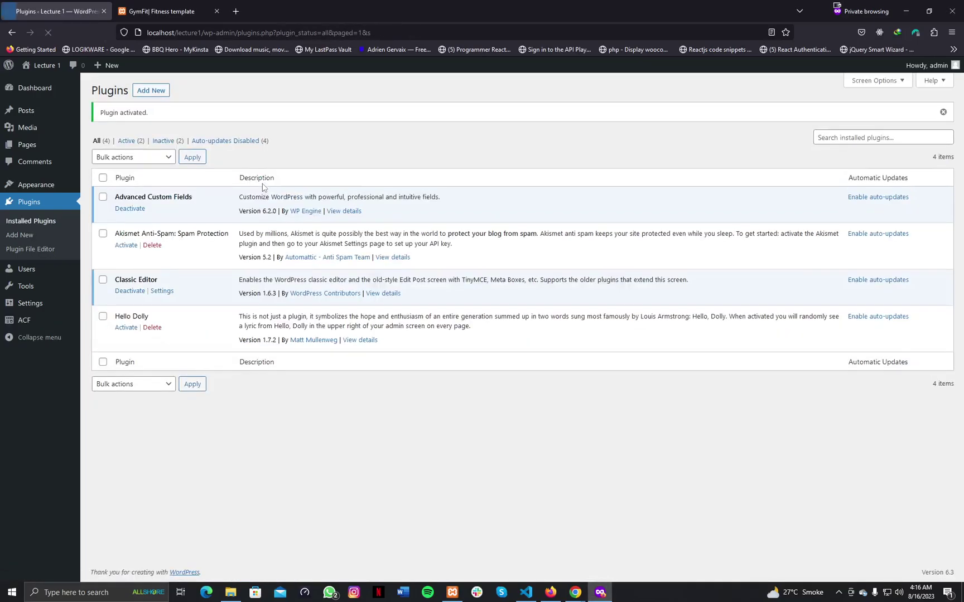
mouse_move(21, 329)
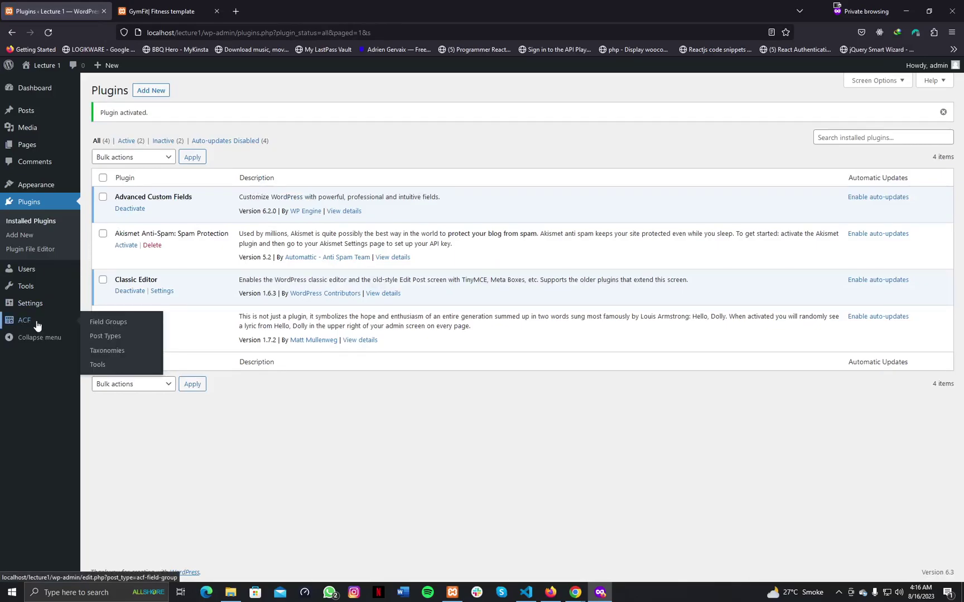
- Open the empty ACF Field Groups page and check the STEP UP YOUR hero heading
click(37, 325)
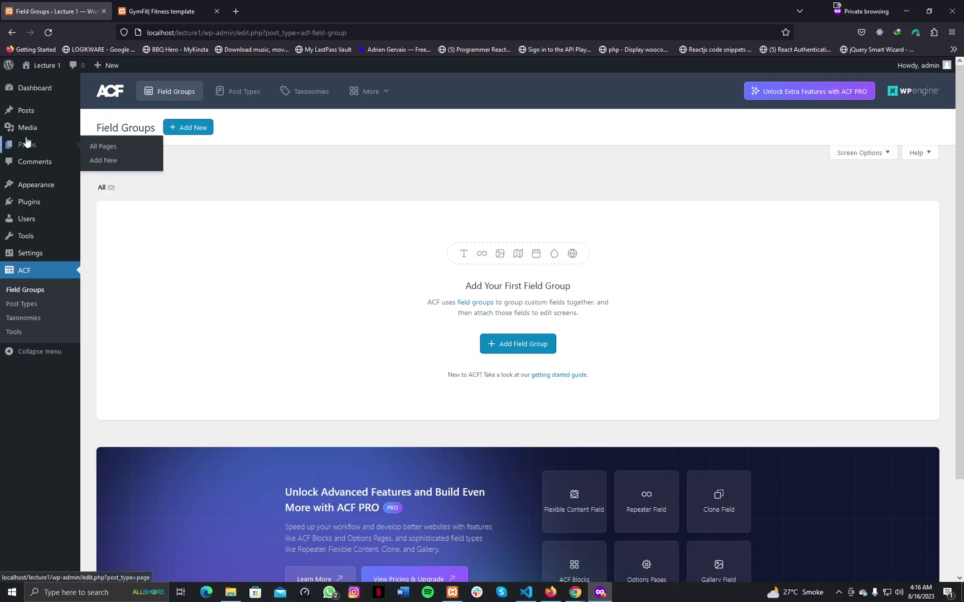
mouse_move(26, 122)
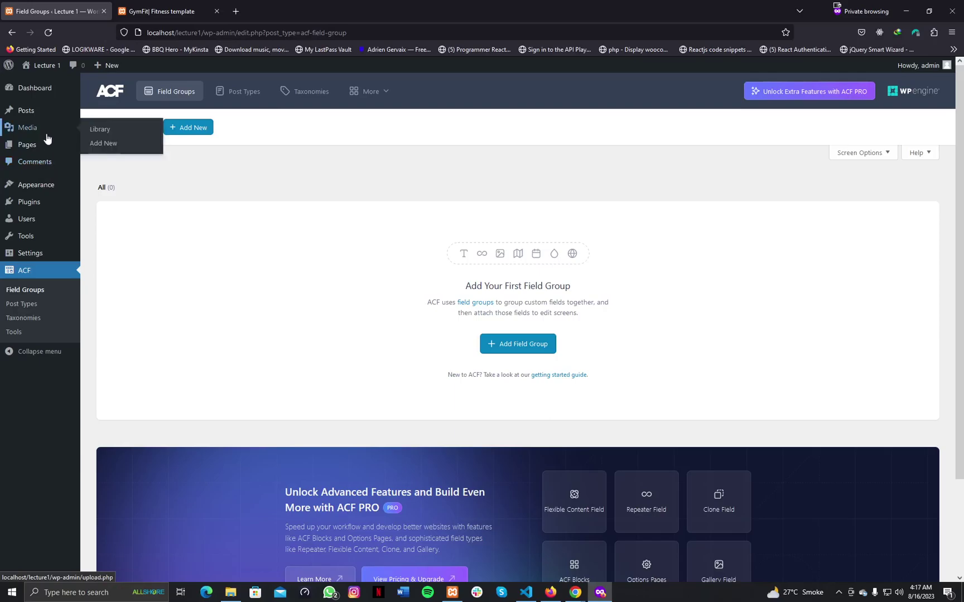
click(161, 11)
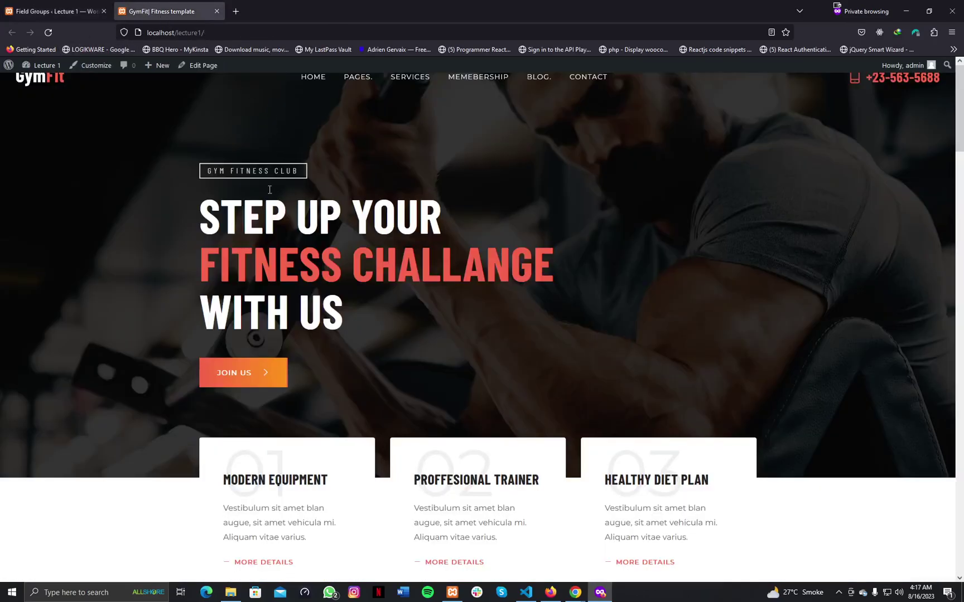
drag(212, 218, 441, 218)
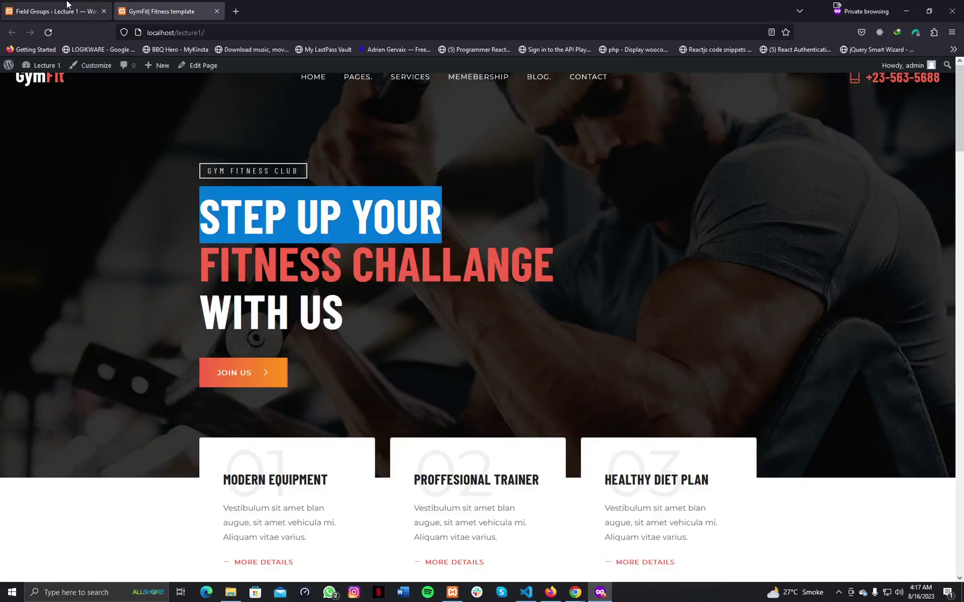
click(53, 11)
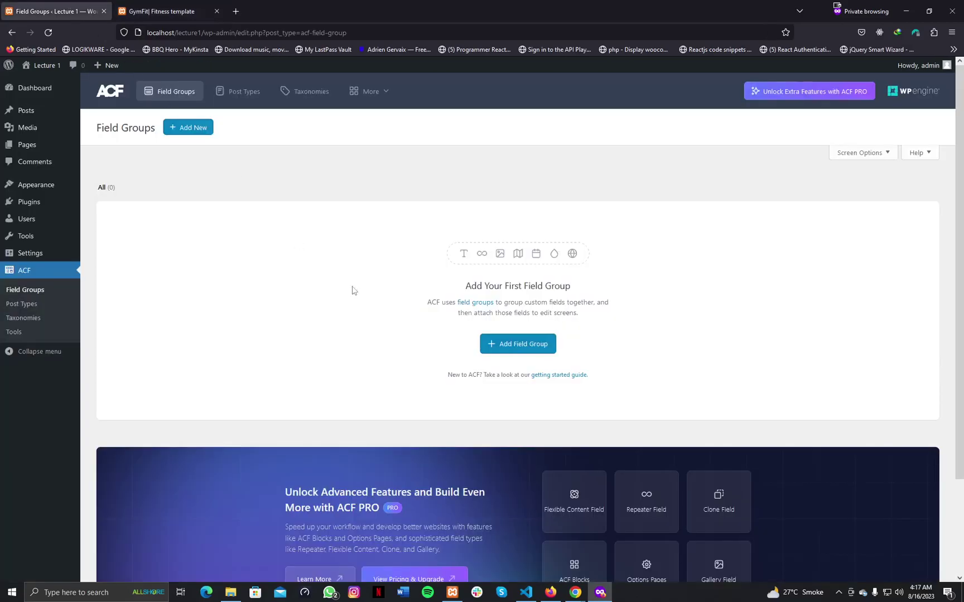
- Create a field group titled 'Home Page Data' and collapse its first Text field
click(505, 349)
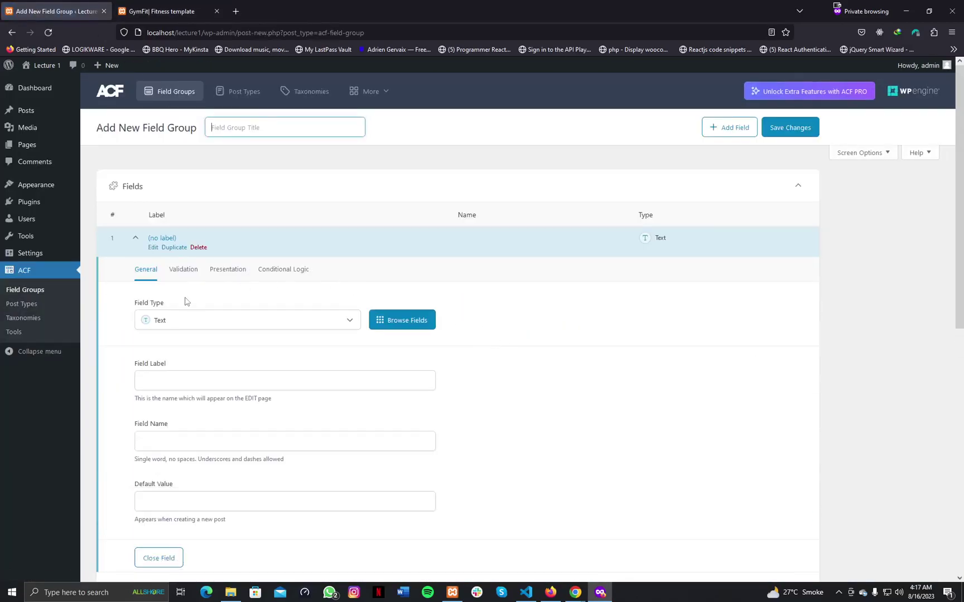
click(240, 127)
text(Ho)
text(me Page Data)
drag(110, 129, 191, 129)
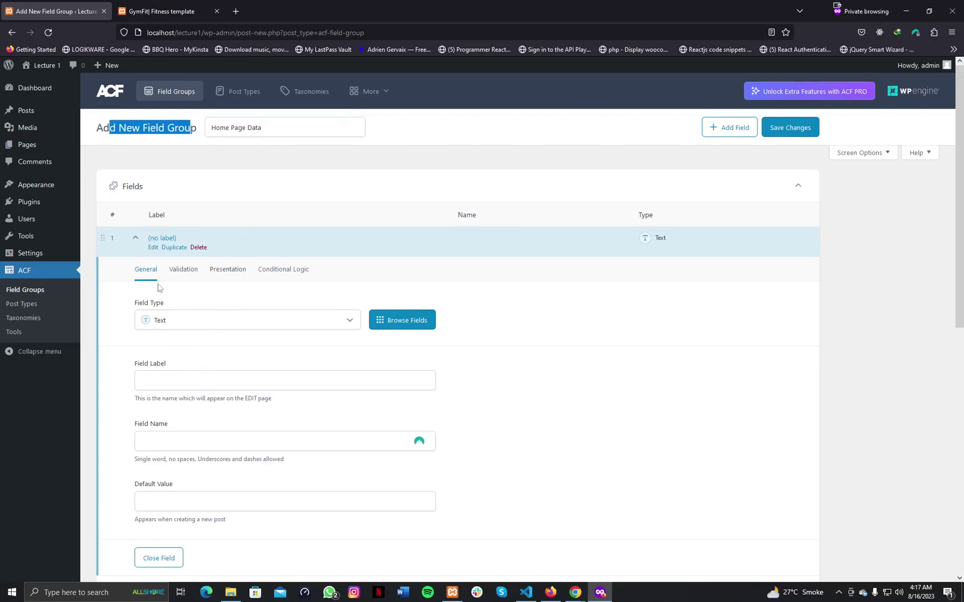
click(153, 249)
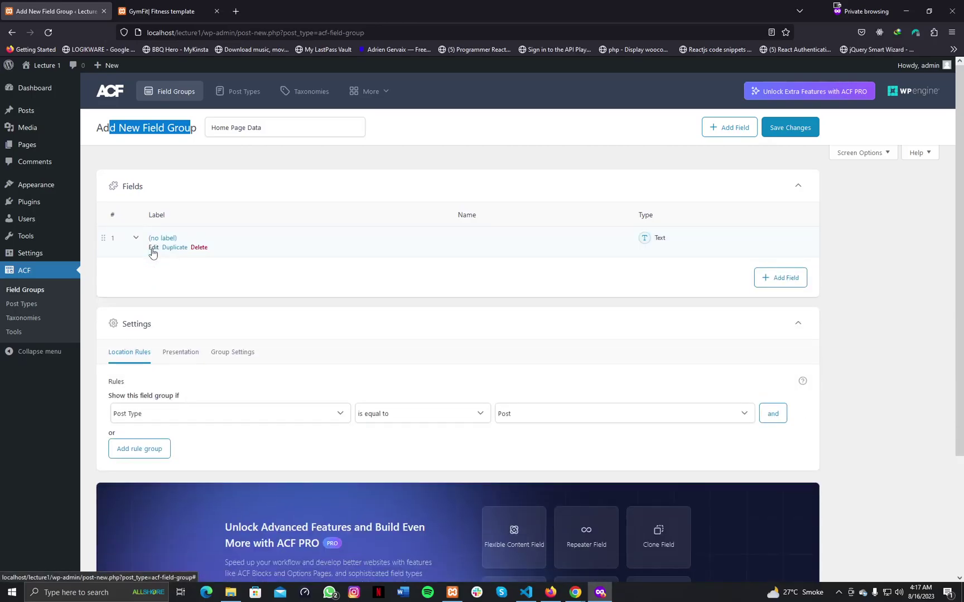
- Review the hero heading and GYM FITNESS CLUB tagline on the GymFit homepage
click(151, 11)
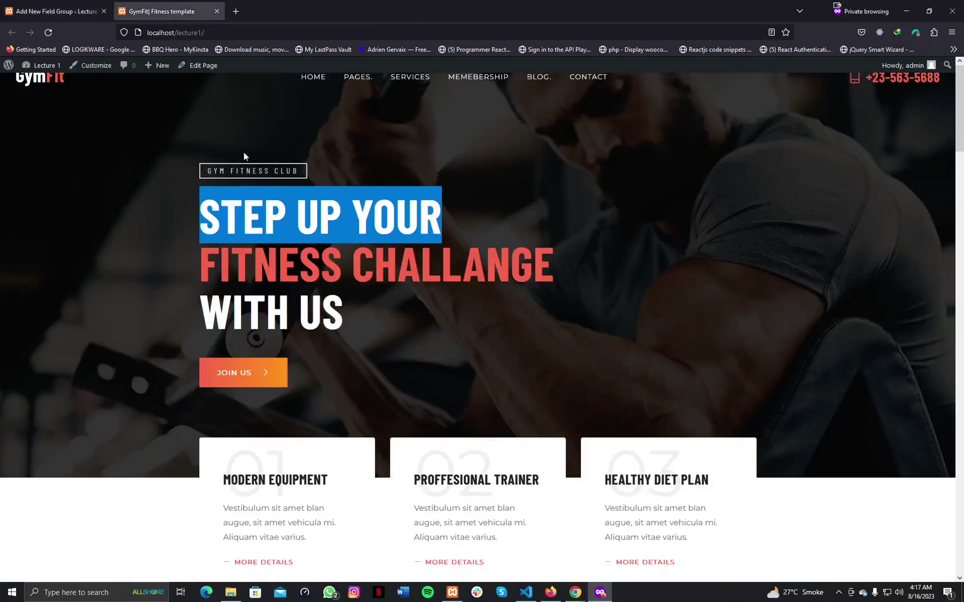
drag(200, 218, 385, 311)
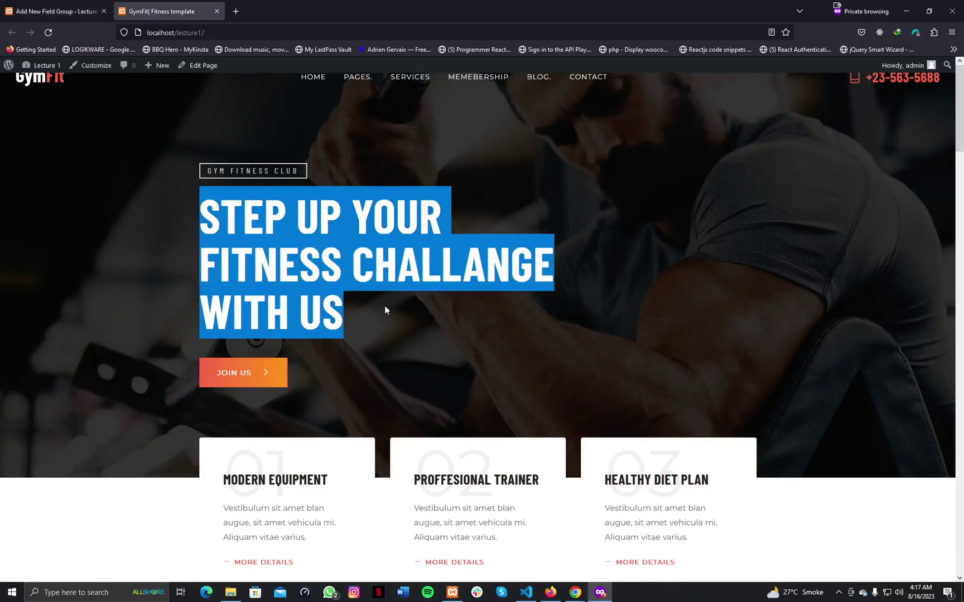
drag(209, 173, 308, 173)
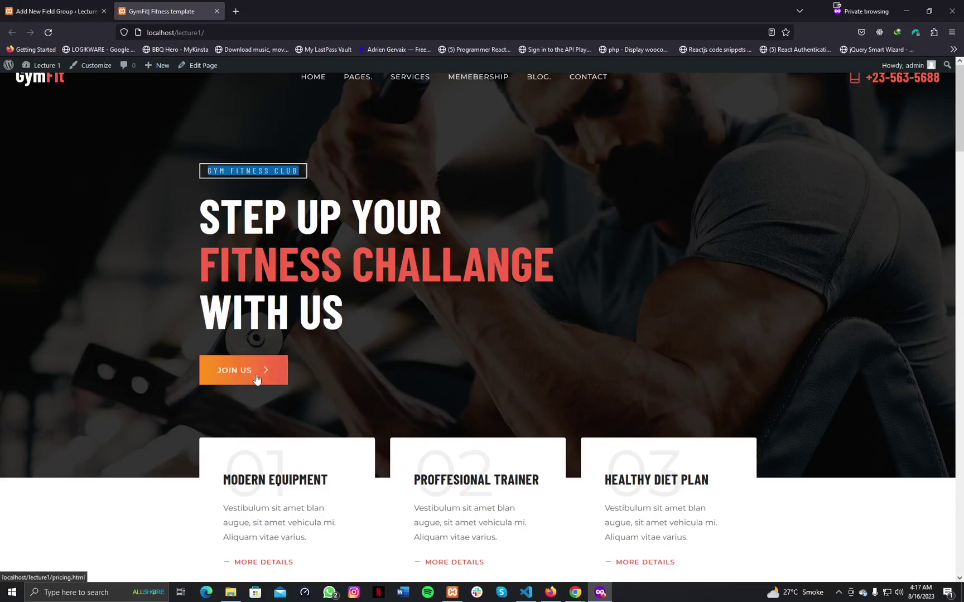
click(81, 12)
- Label the first field 'Subtitle' so its field name auto-fills as subtitle
click(153, 248)
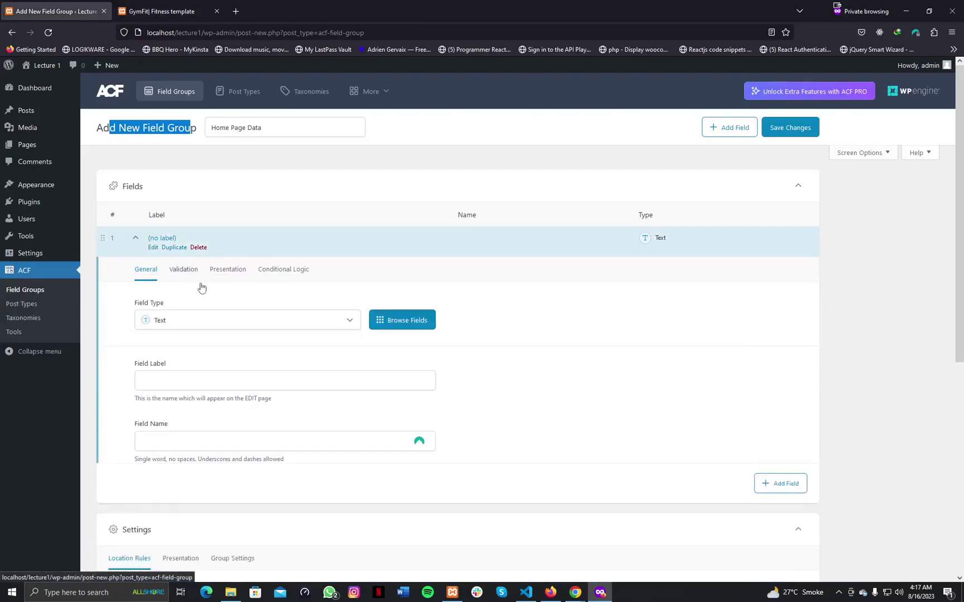
click(213, 379)
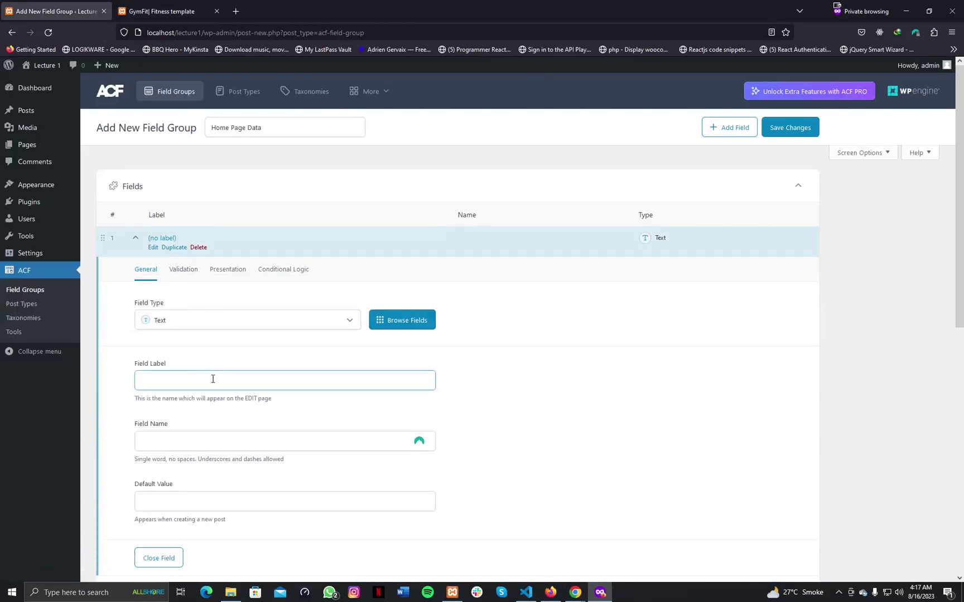
text(Subtitle)
key(Tab)
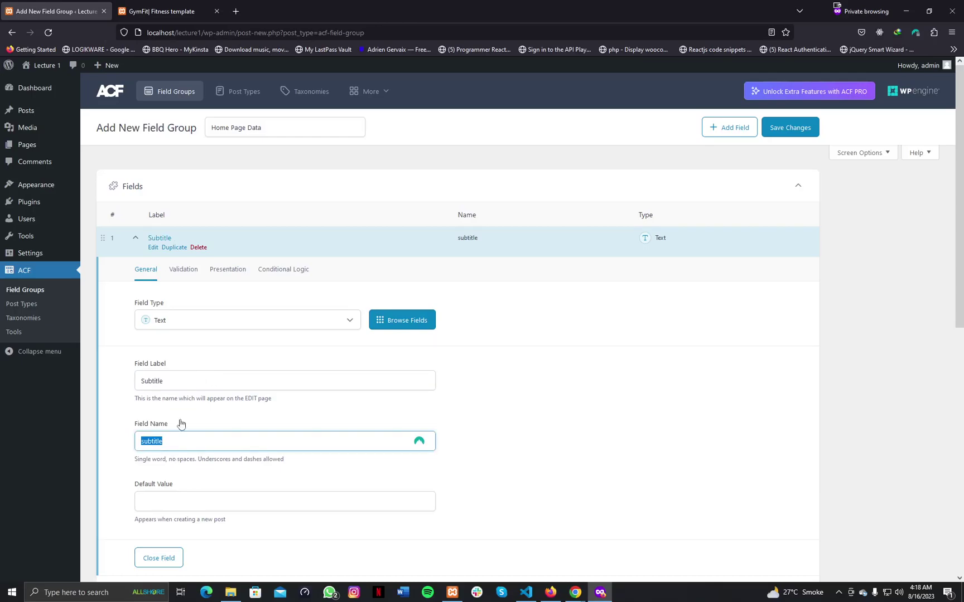
click(189, 384)
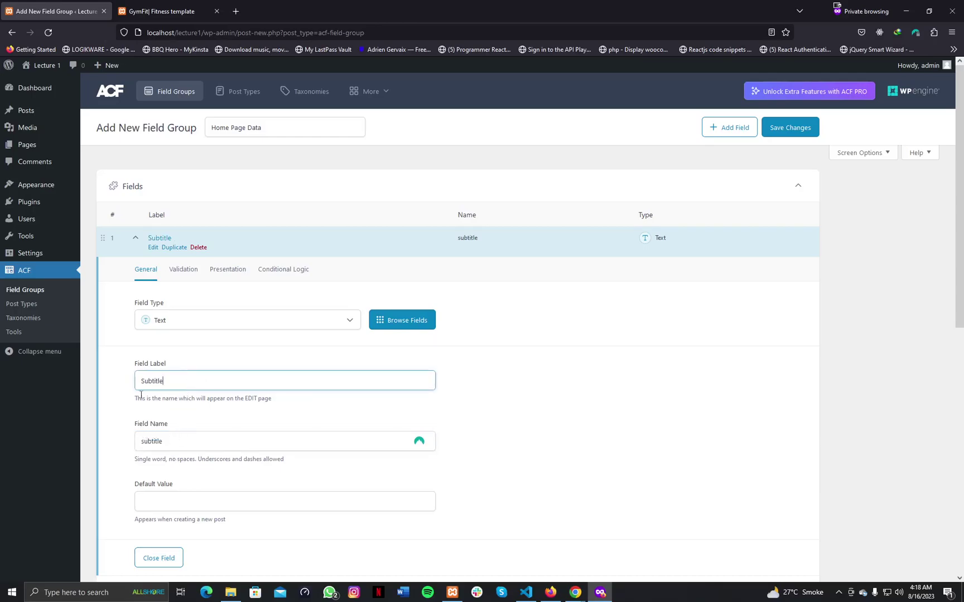
drag(137, 364, 165, 367)
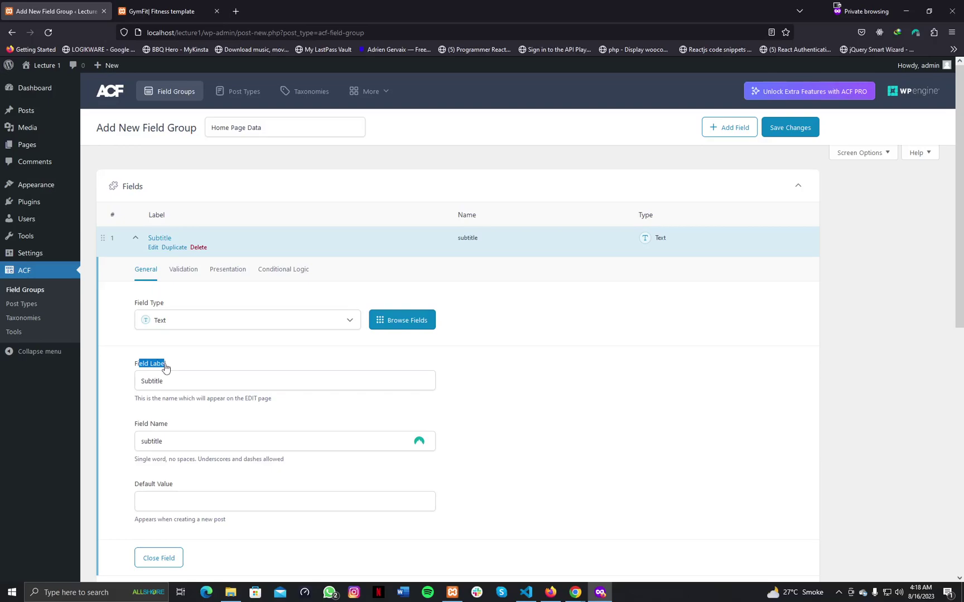
mouse_move(34, 152)
drag(169, 441, 134, 442)
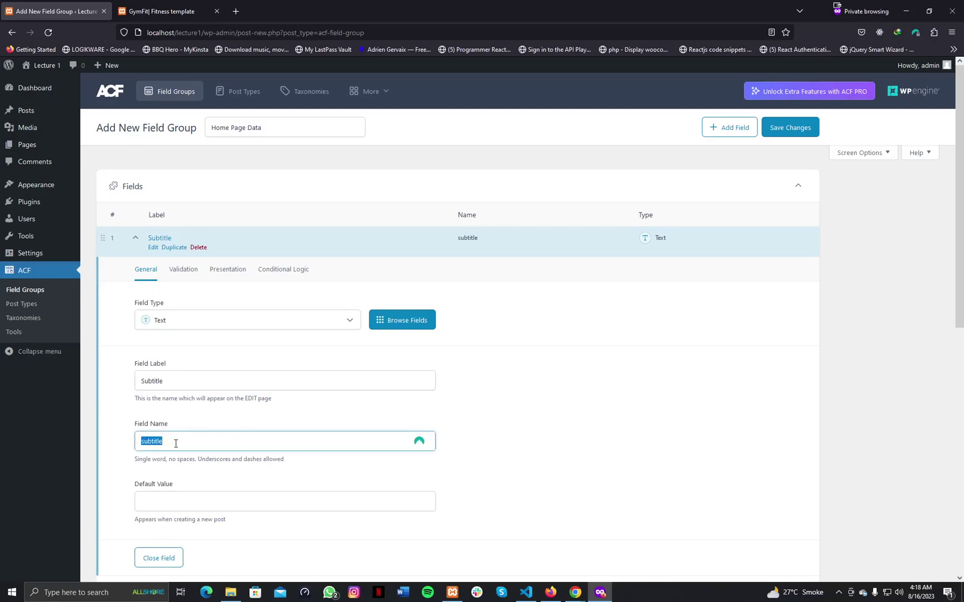
- Reopen the Subtitle field and keep its field type as Text
click(152, 247)
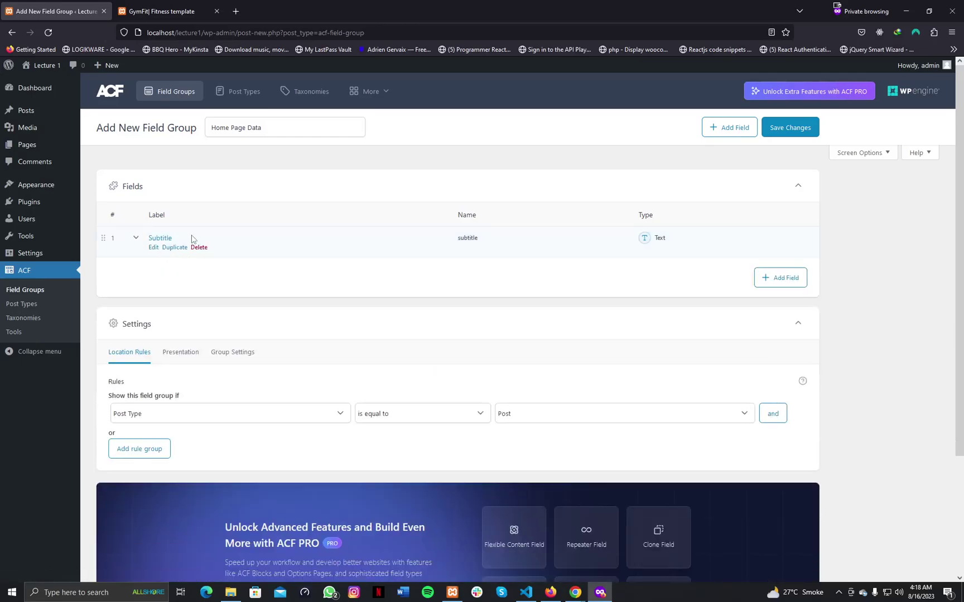
click(154, 248)
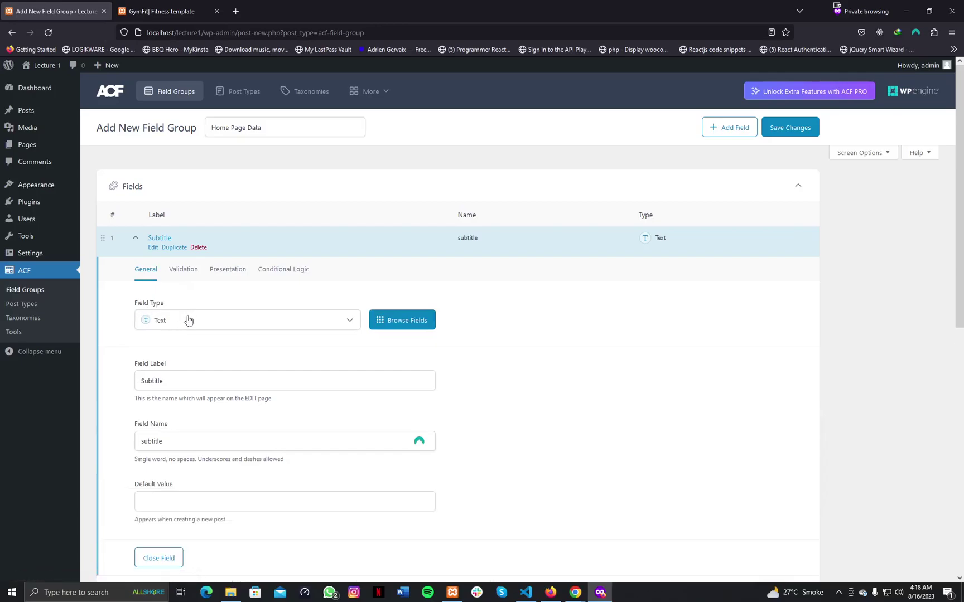
click(188, 320)
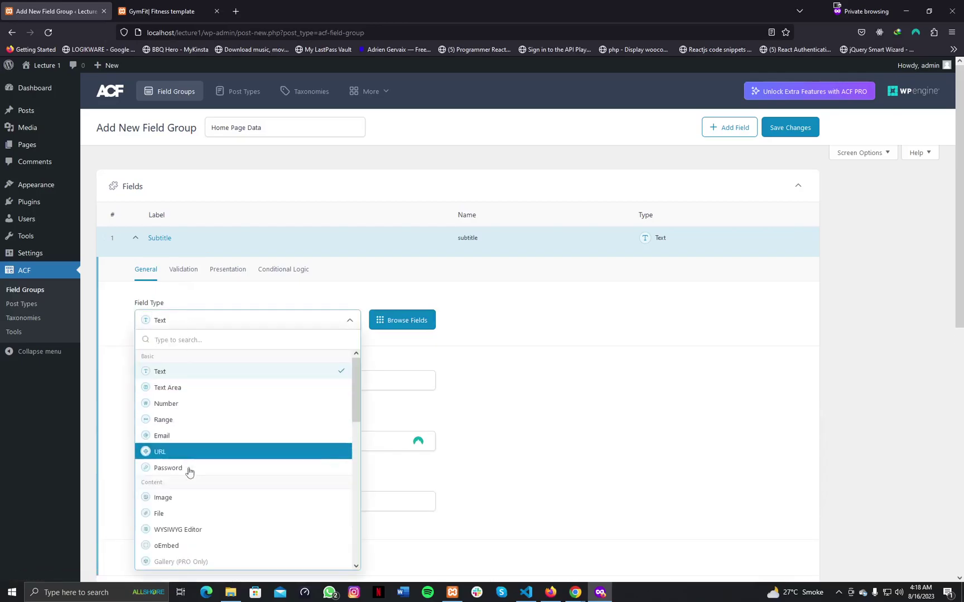
click(244, 323)
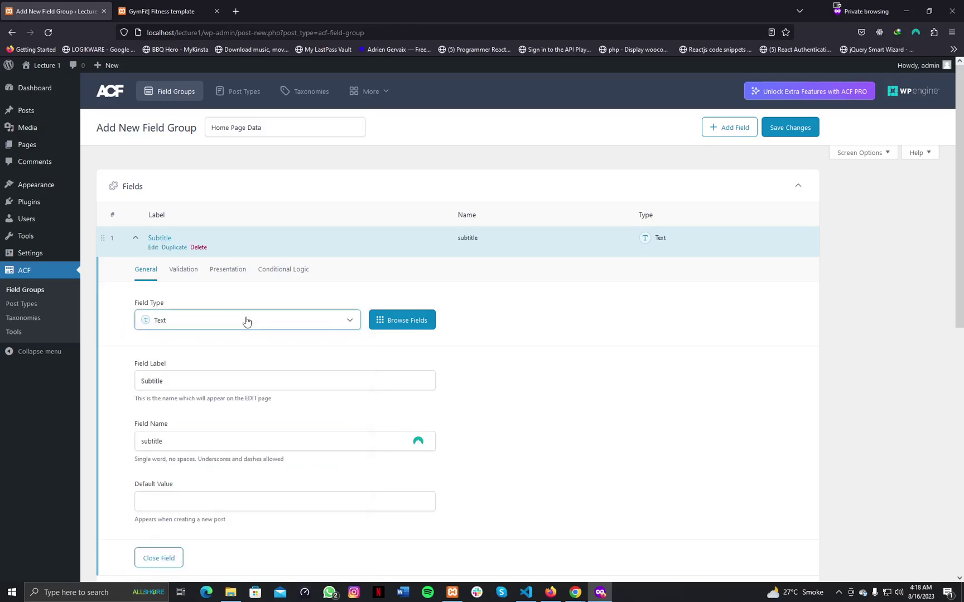
- Add a second field below Subtitle, labelled 'Title' with field name title
click(152, 249)
click(759, 282)
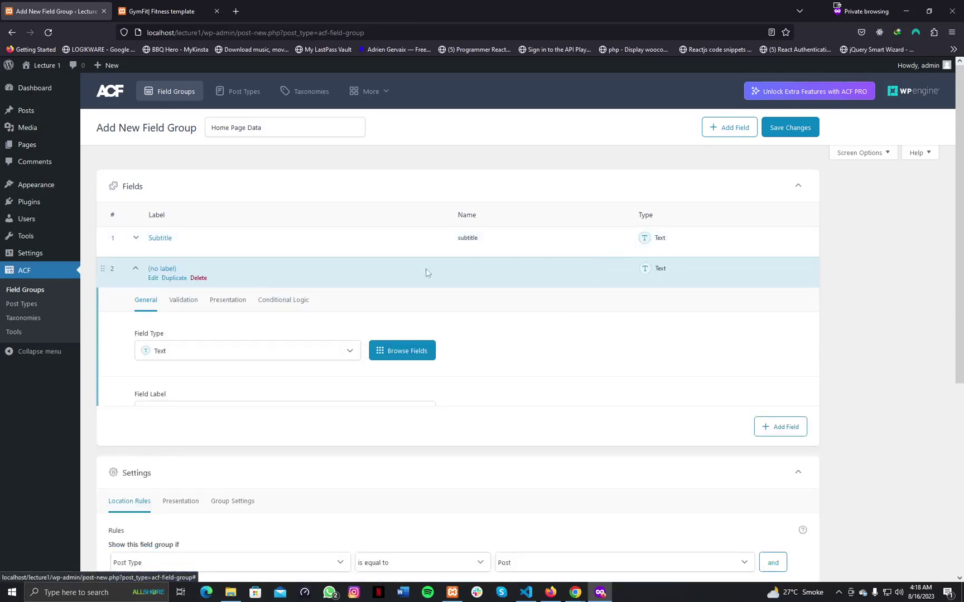
click(208, 413)
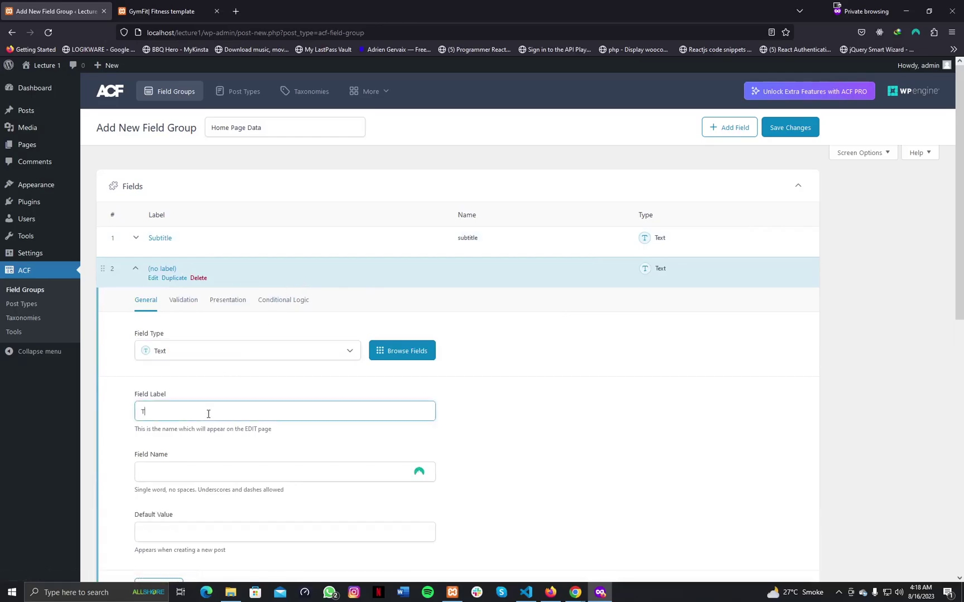
key(Tab)
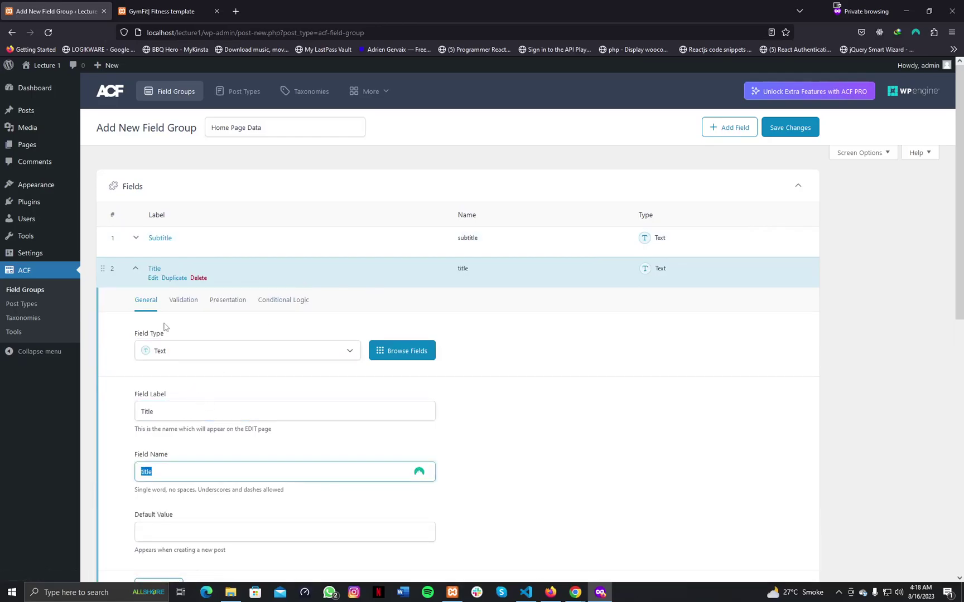